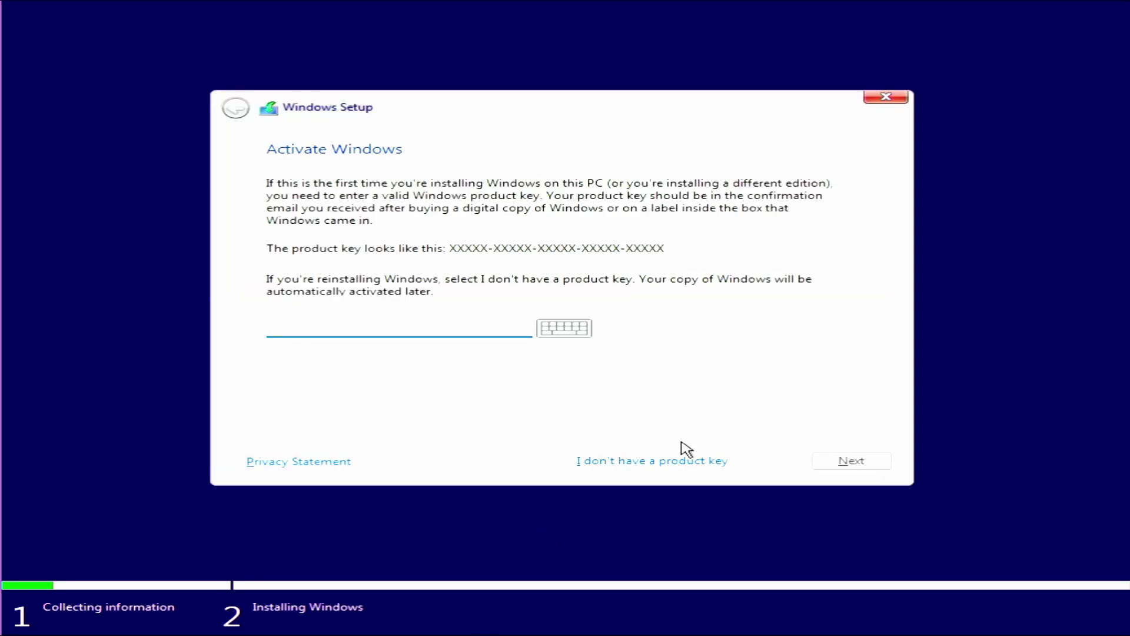
- Skip the product key and choose Windows 11 Pro as the edition to install
left_click(671, 462)
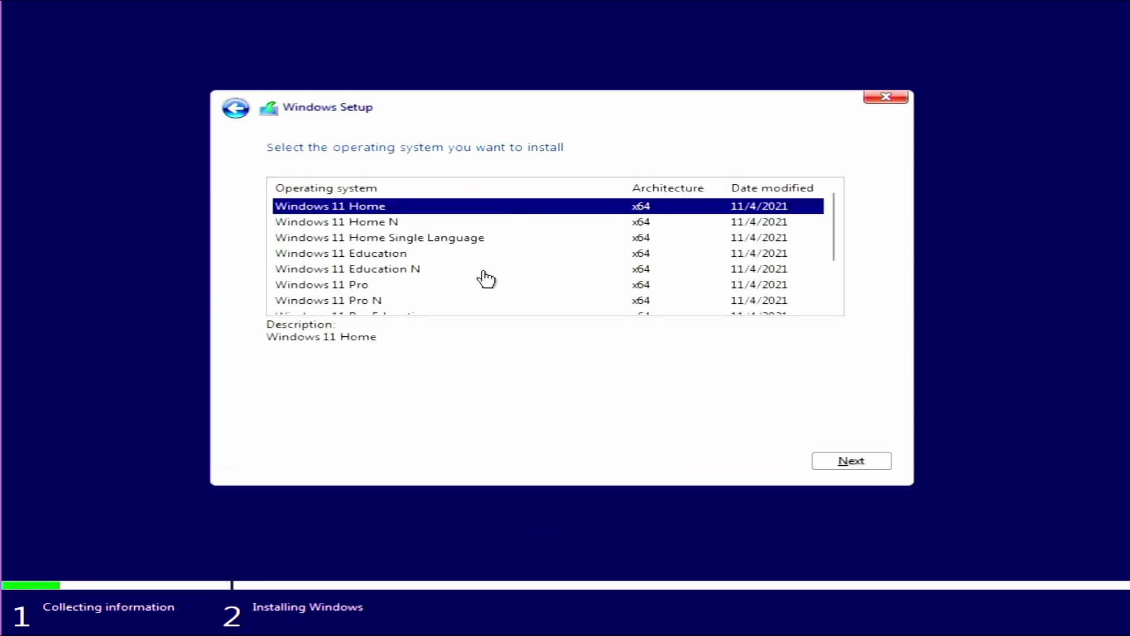
left_click(455, 287)
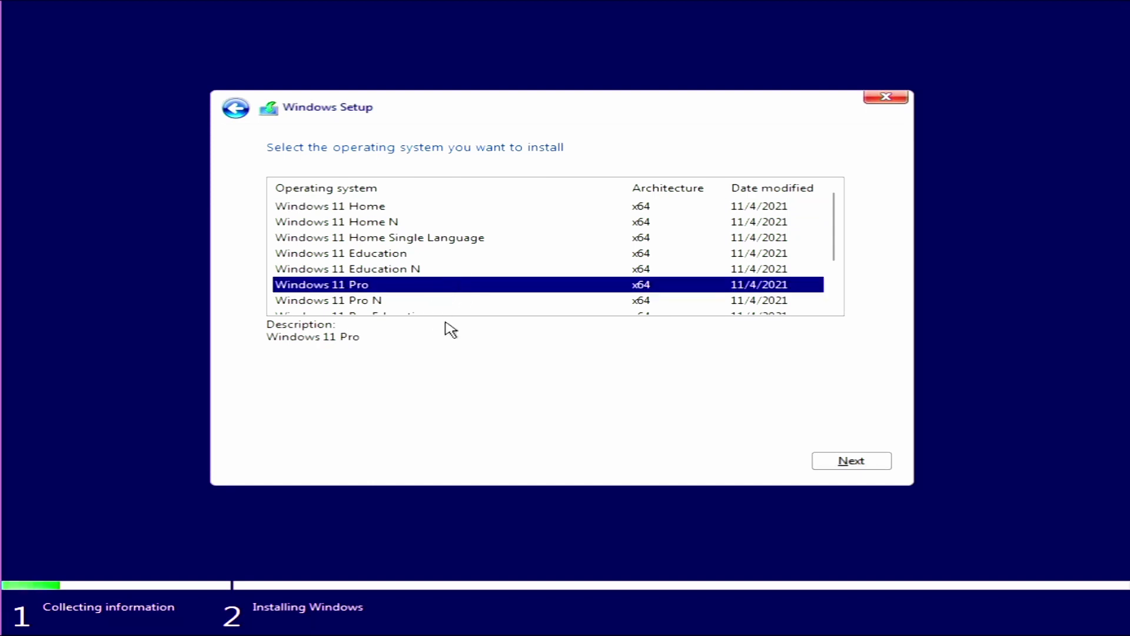
left_click(851, 460)
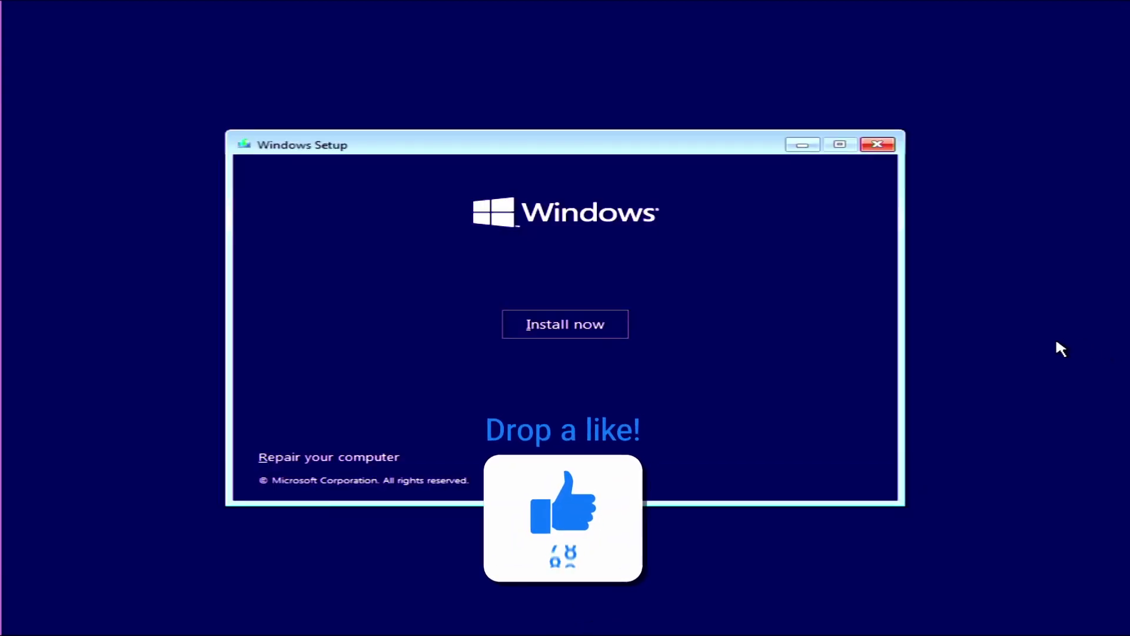
- Restart the installation, then launch regedit from a Shift+F10 command prompt over Setup
left_click(553, 327)
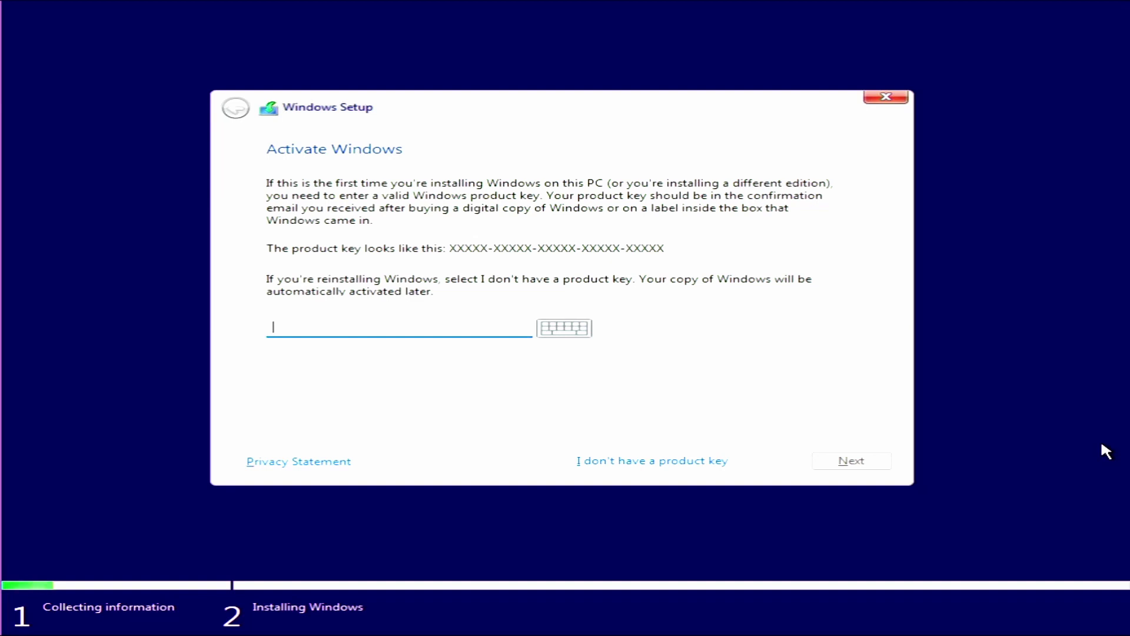
key("shift+F10")
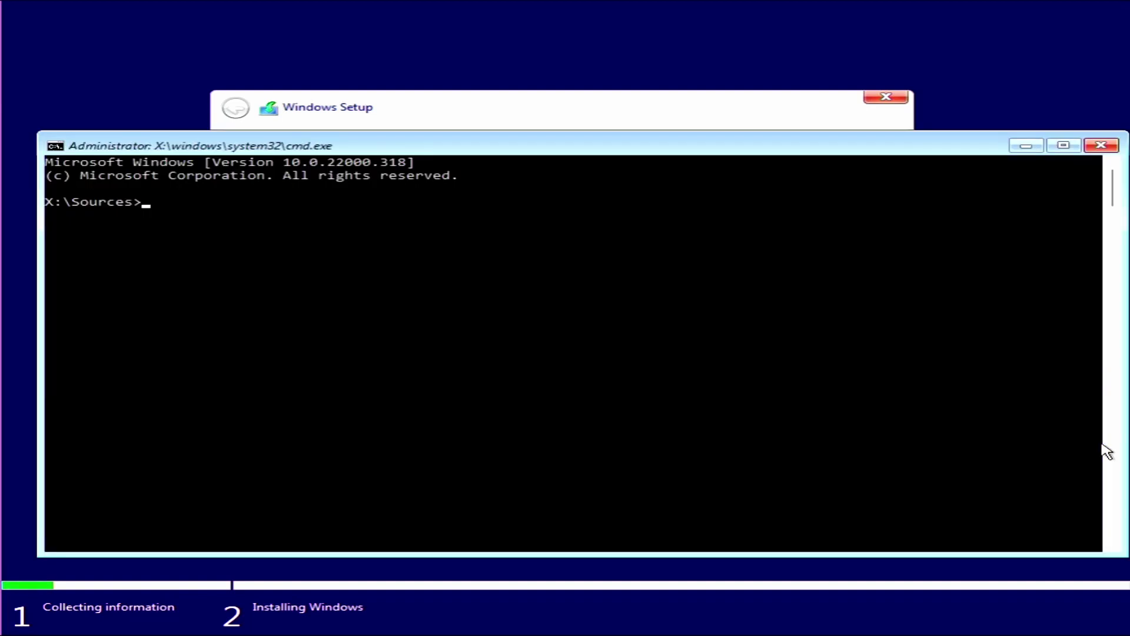
type("regedit")
key("Return")
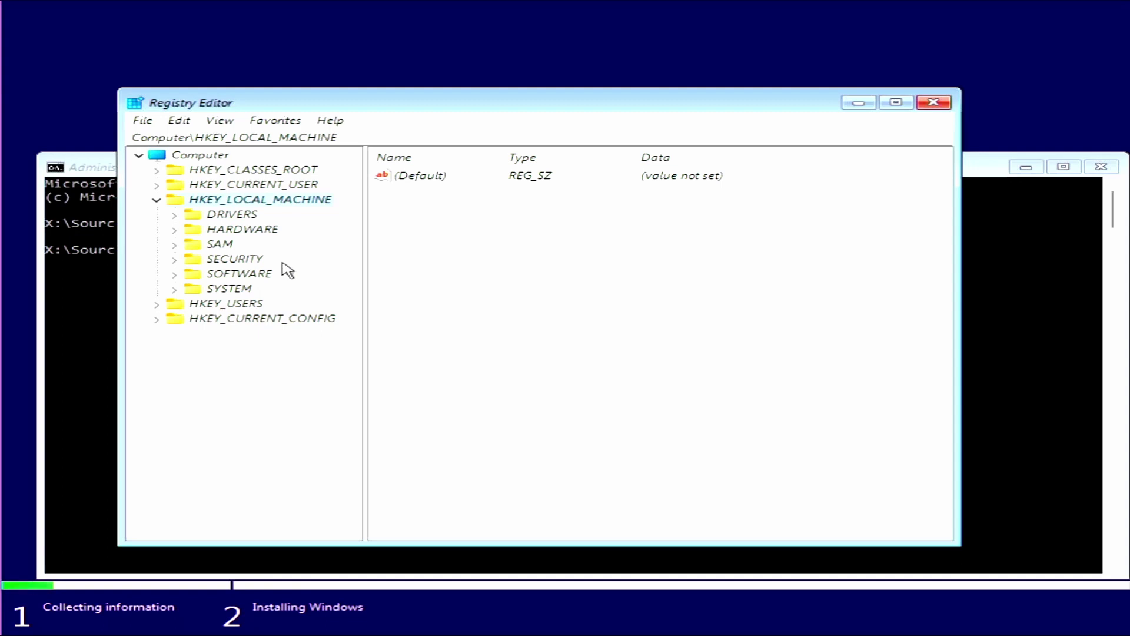
- Create a new key 'LabConfig' under HKEY_LOCAL_MACHINE\SYSTEM\Setup
double_click(243, 288)
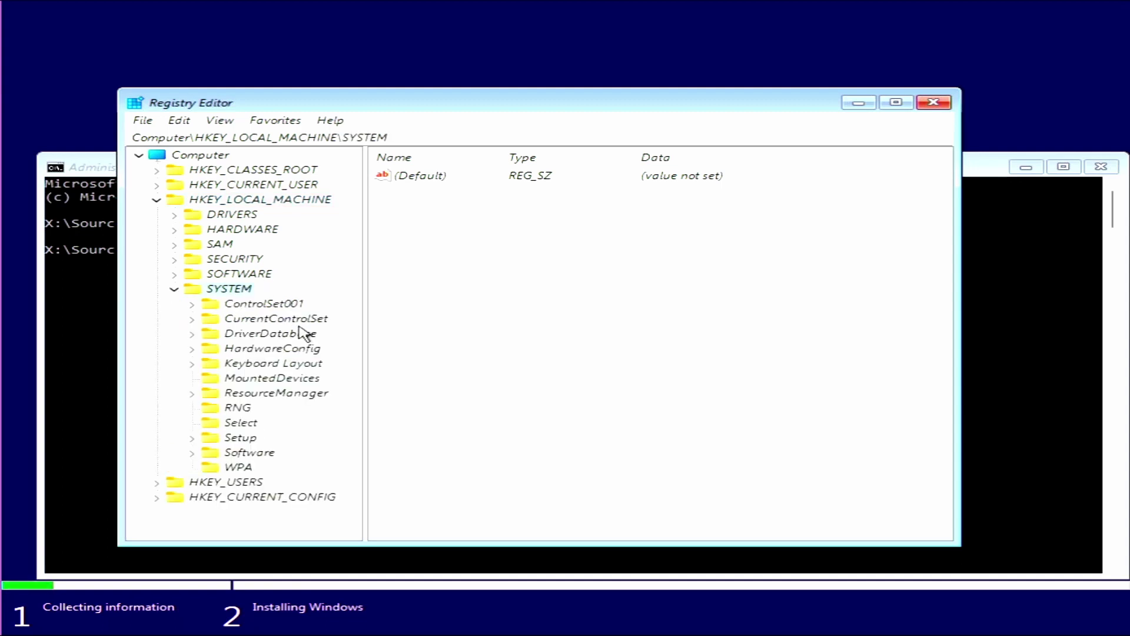
double_click(240, 439)
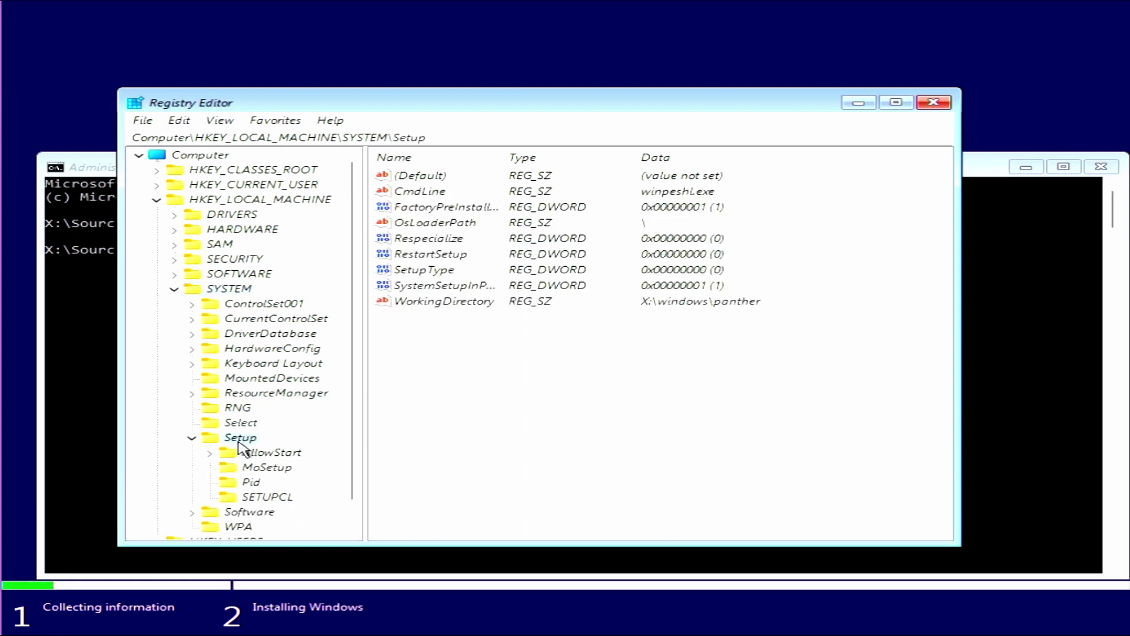
right_click(239, 442)
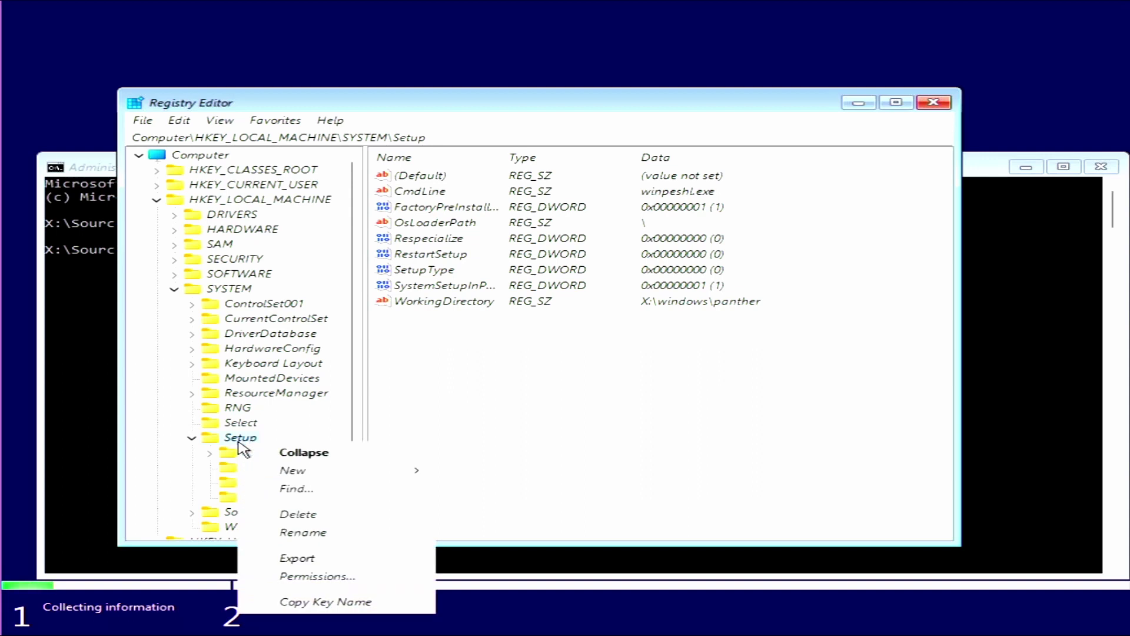
mouse_move(330, 472)
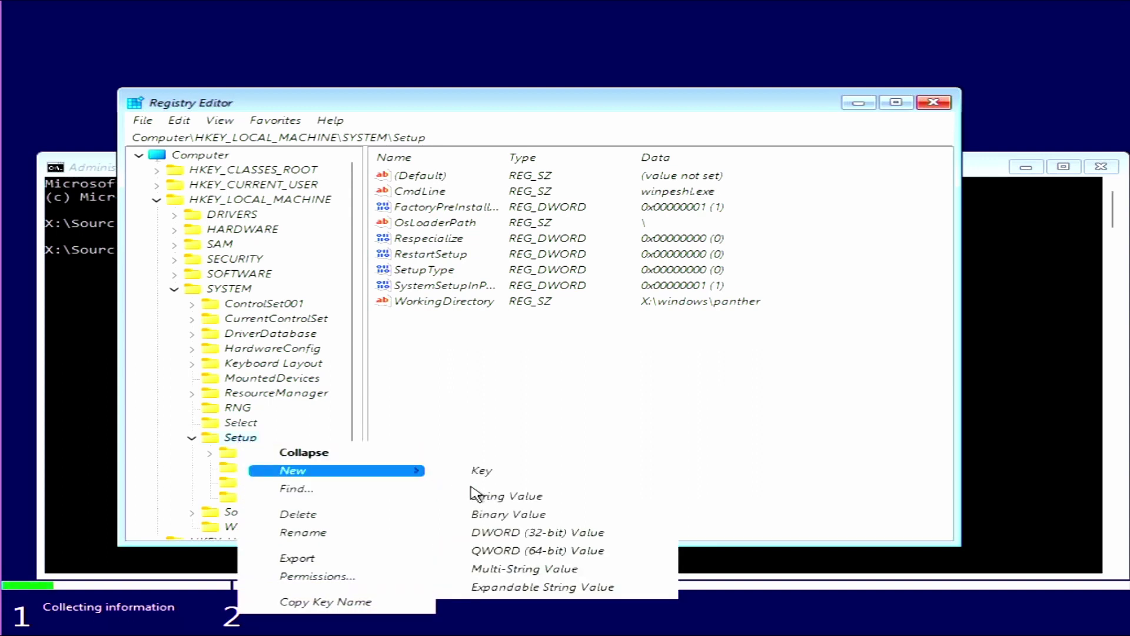
left_click(510, 476)
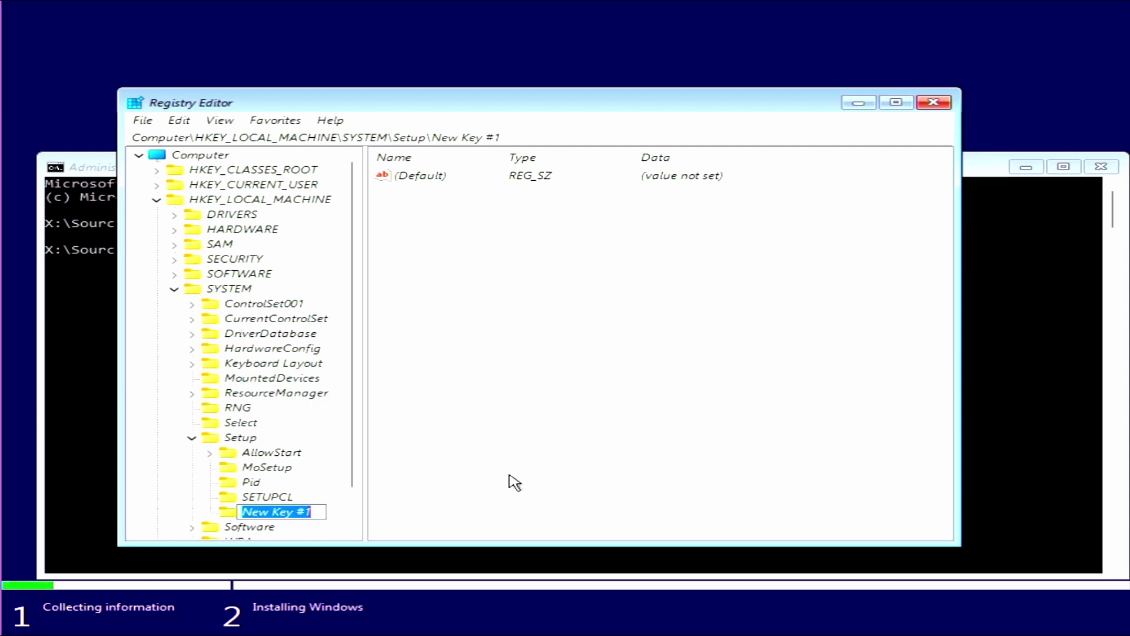
type("Lab")
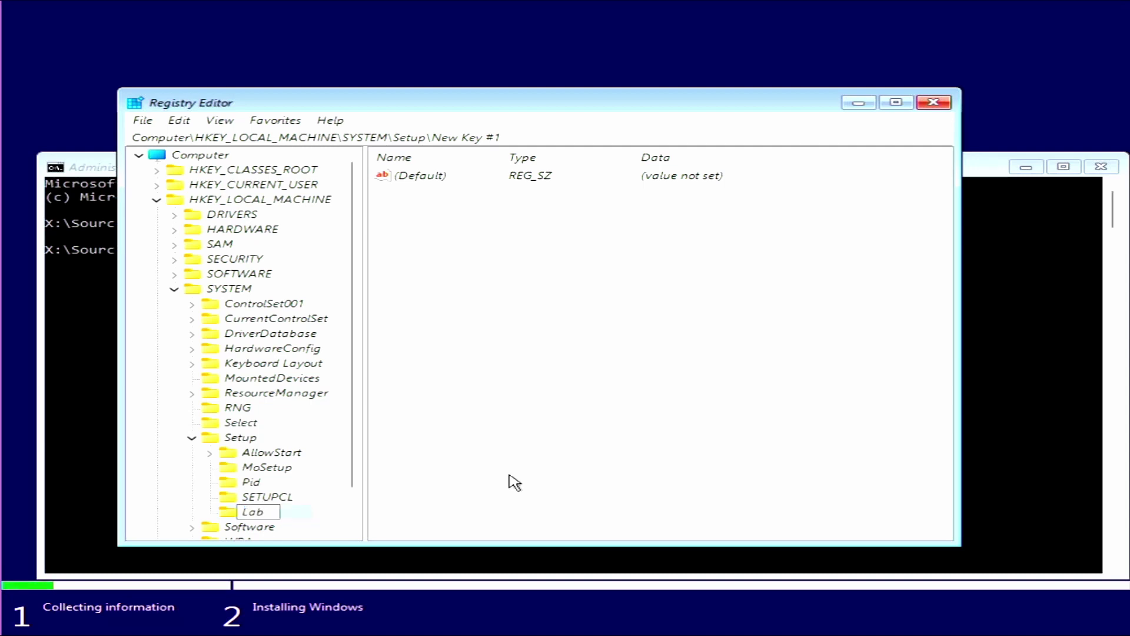
type("Config")
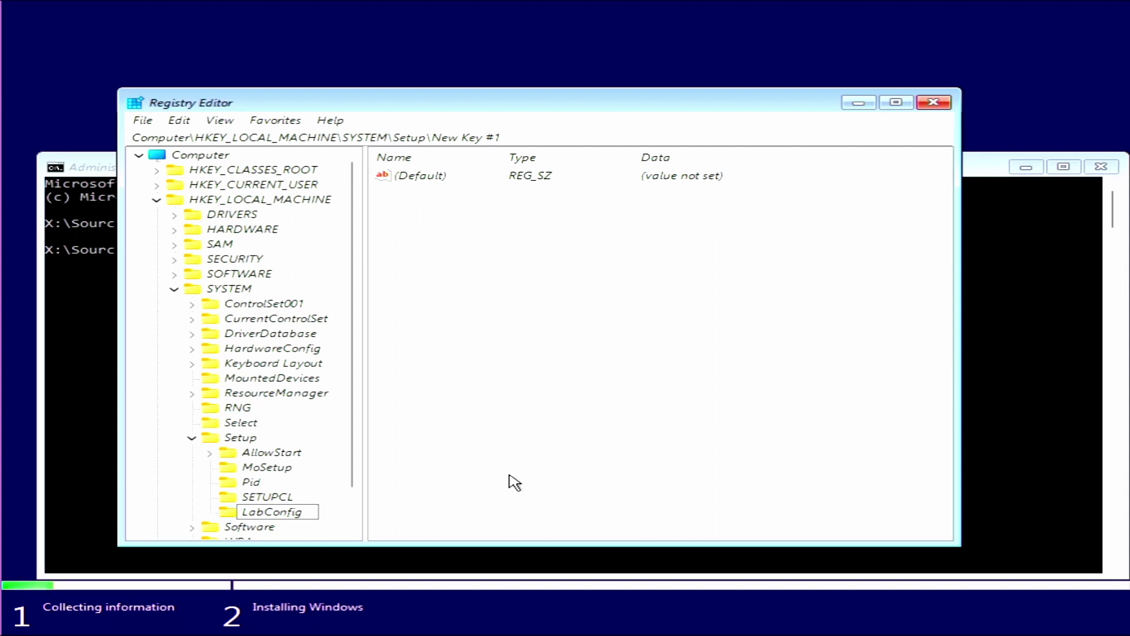
key("Return")
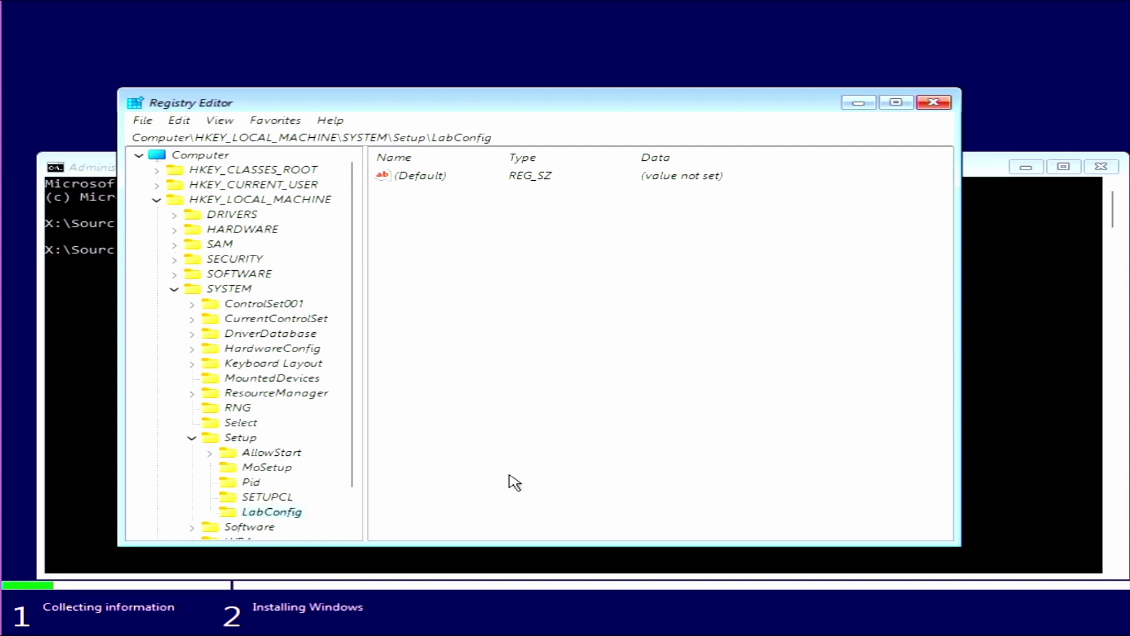
- Add a DWORD 'BypassTPMCheck' with value data 1 inside LabConfig
right_click(287, 514)
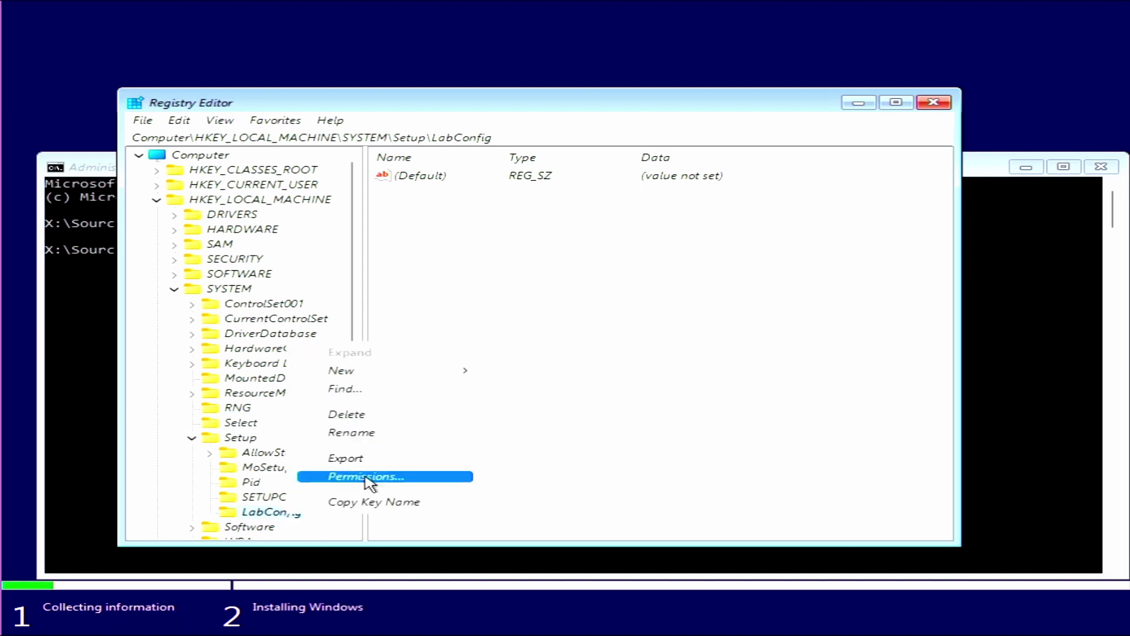
mouse_move(449, 374)
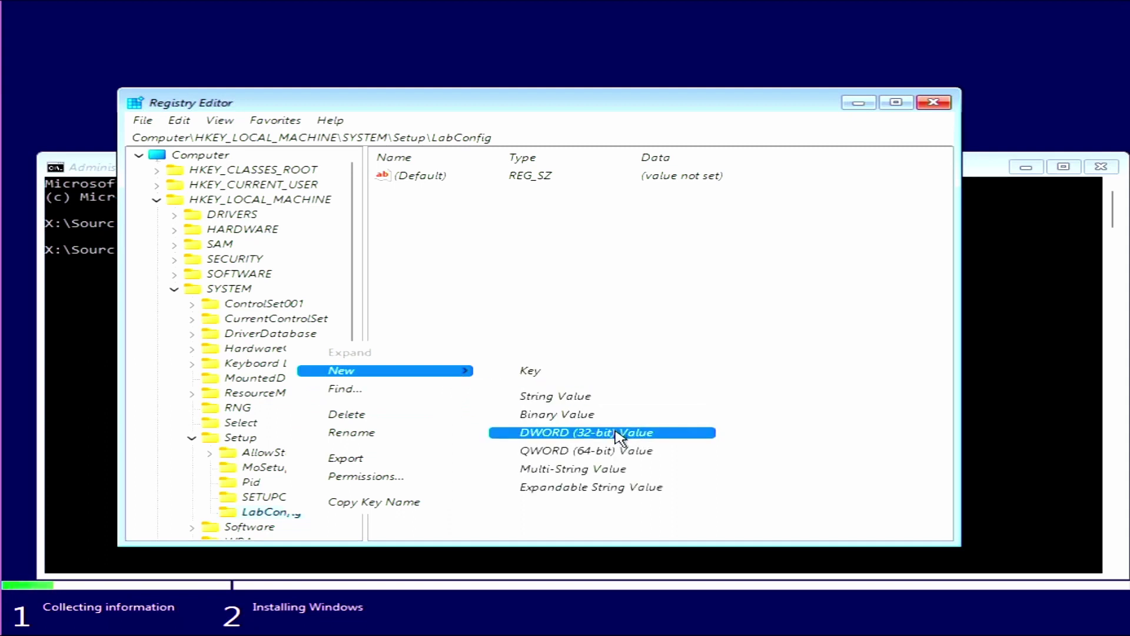
left_click(655, 434)
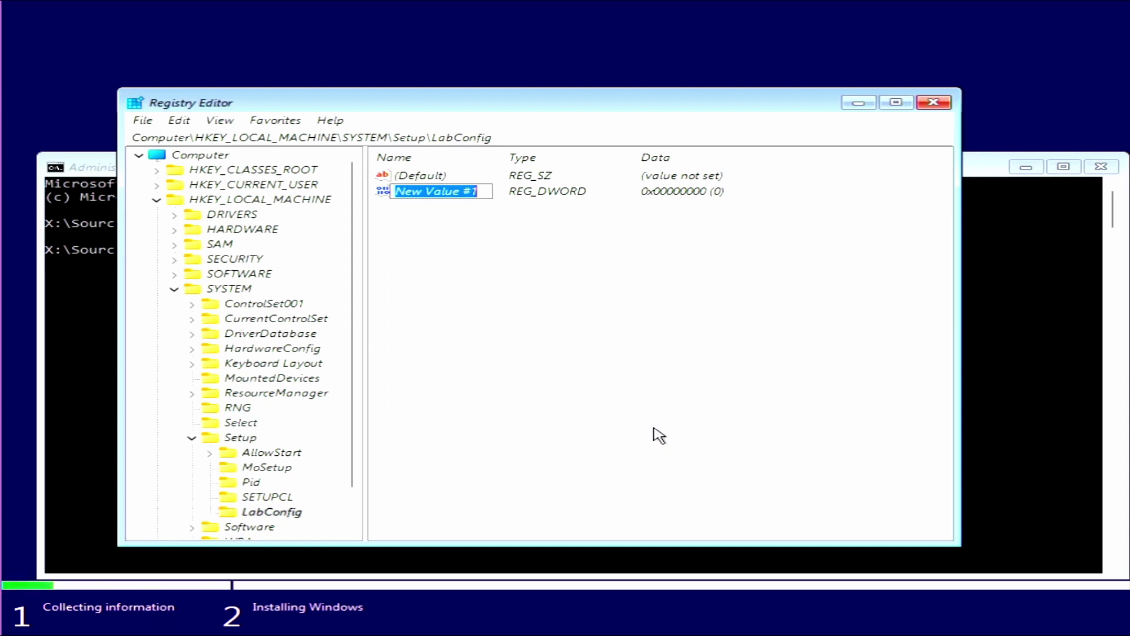
type("Bypass")
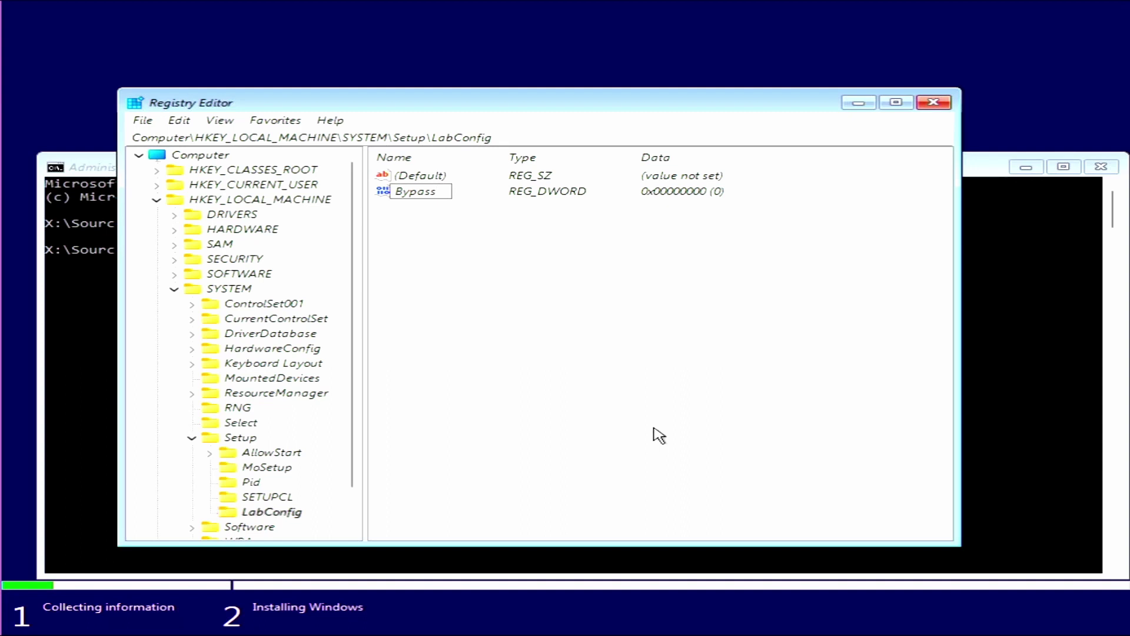
type("TPMCheck")
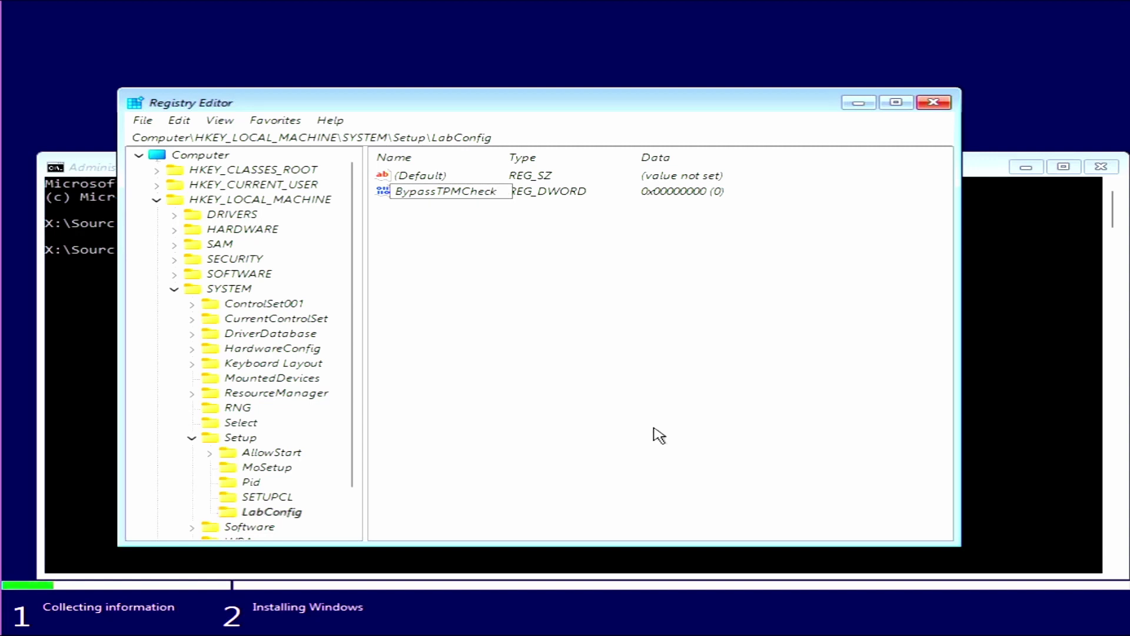
key("Return")
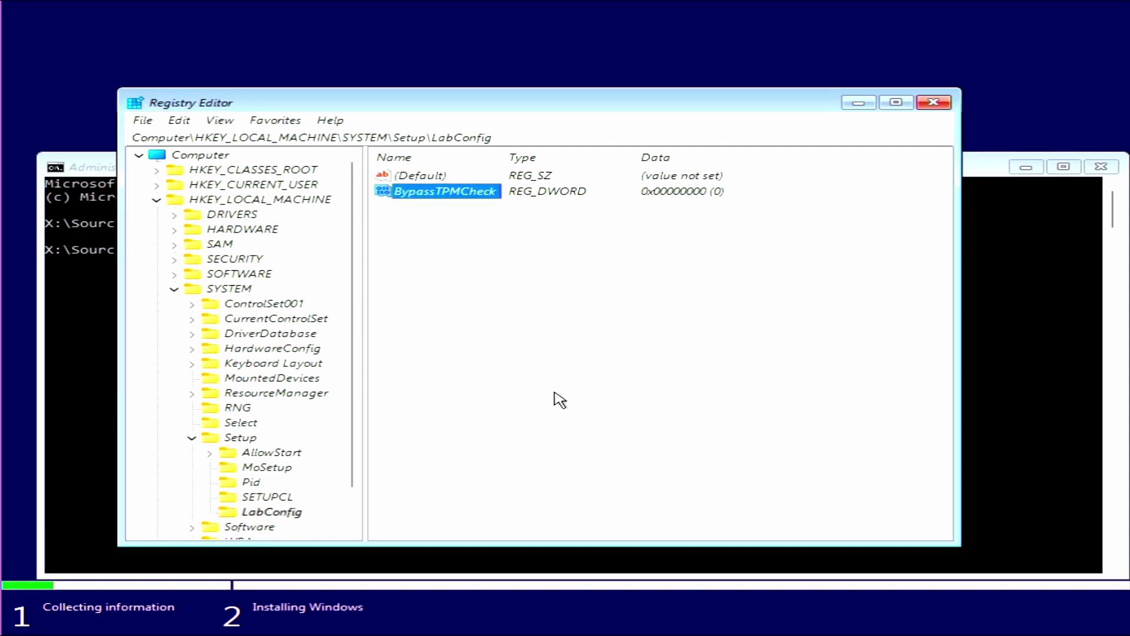
double_click(442, 192)
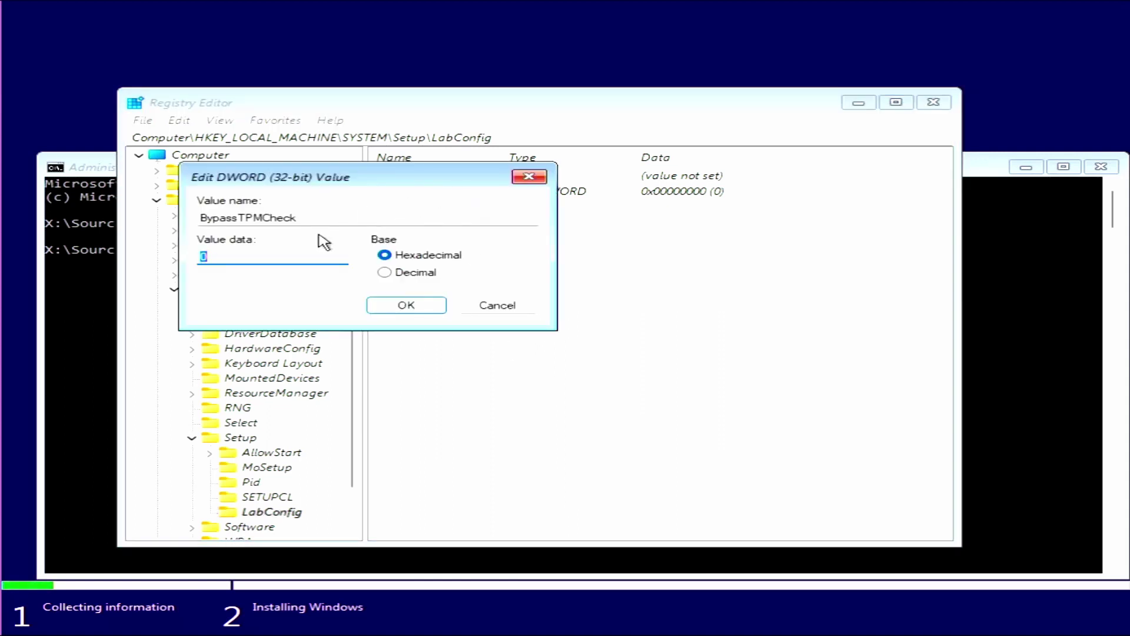
type("1")
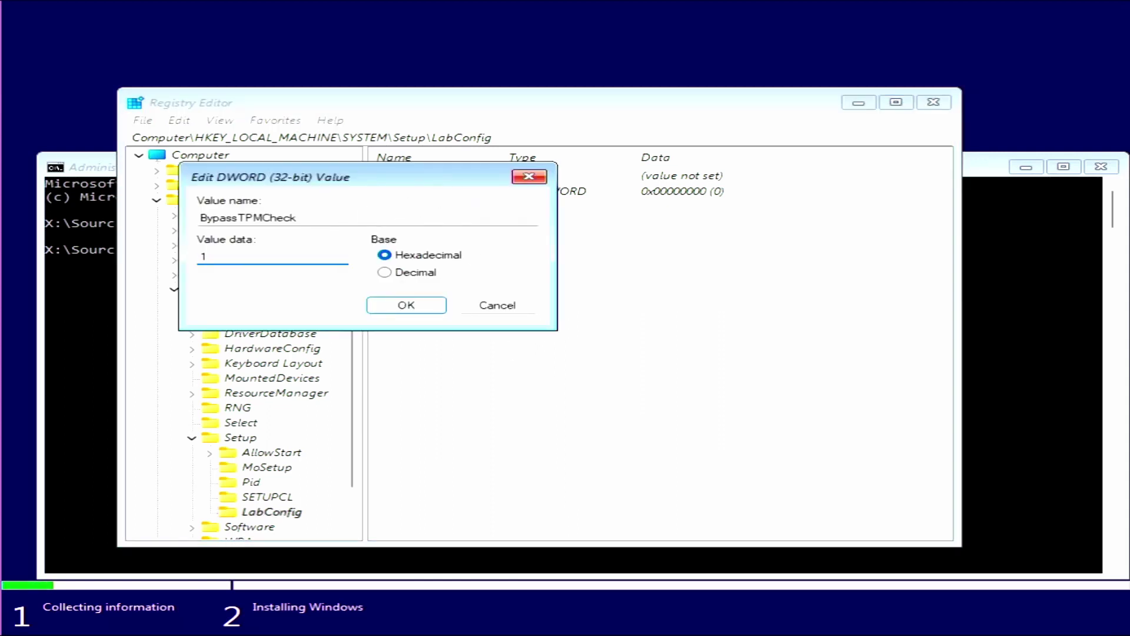
left_click(406, 306)
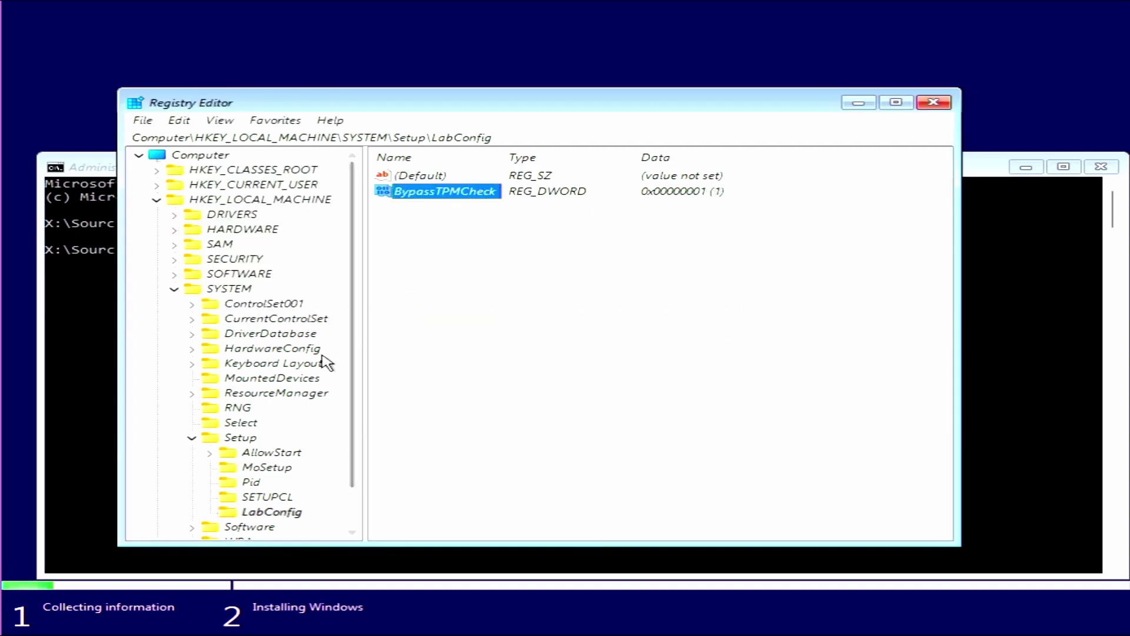
right_click(276, 518)
- Add a 32-bit DWORD 'BypassSecureBootCheck' with value data 1 to LabConfig
mouse_move(434, 383)
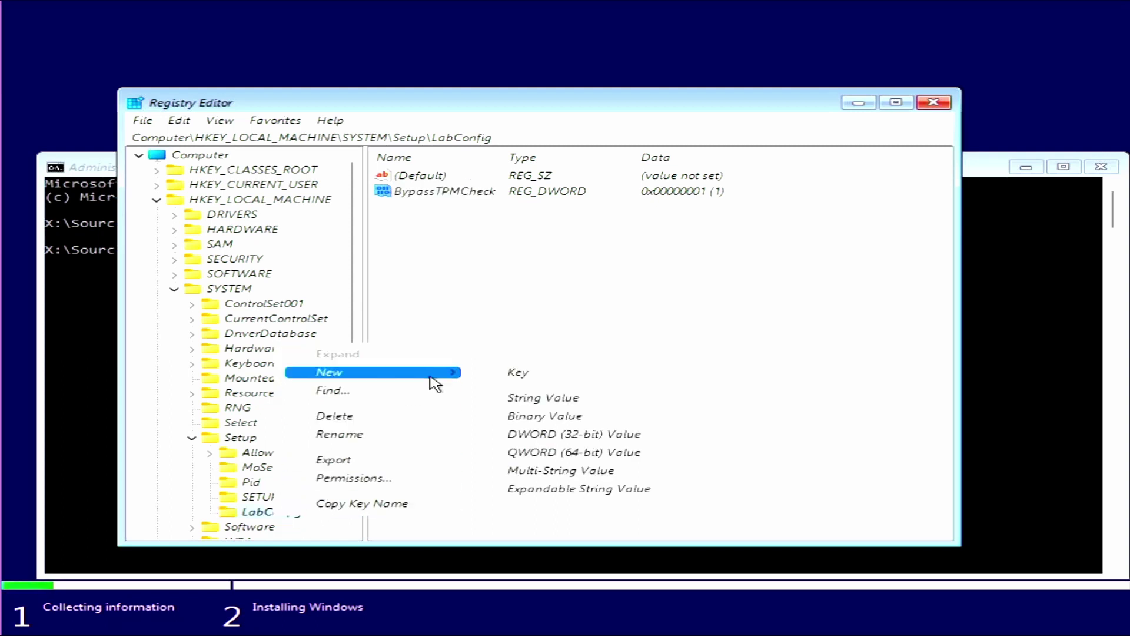
left_click(557, 437)
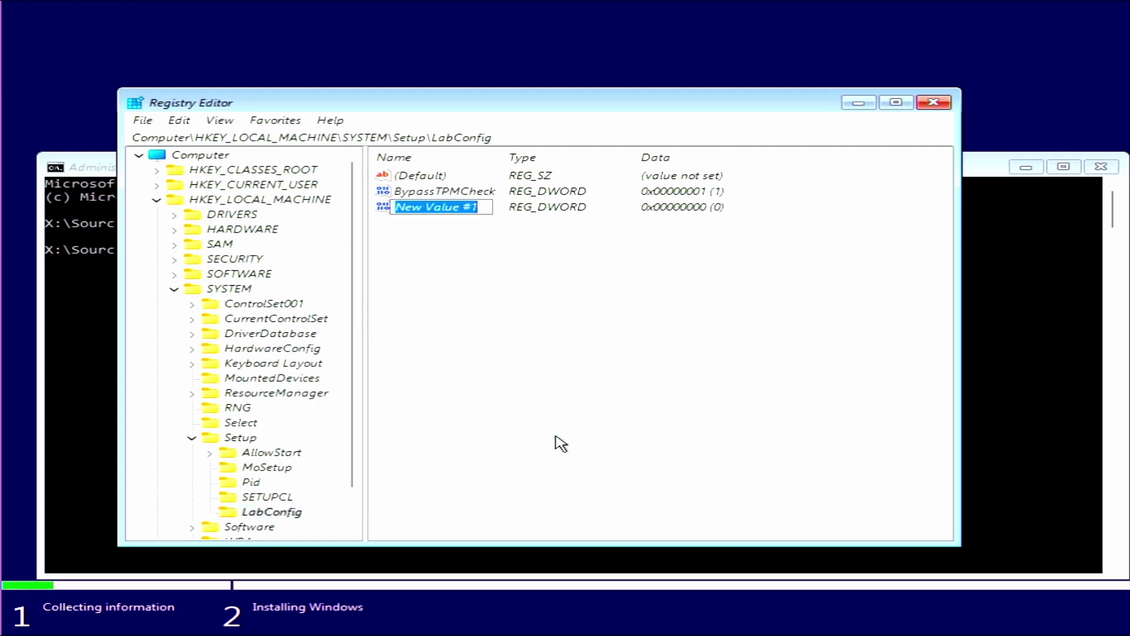
type("Bypass")
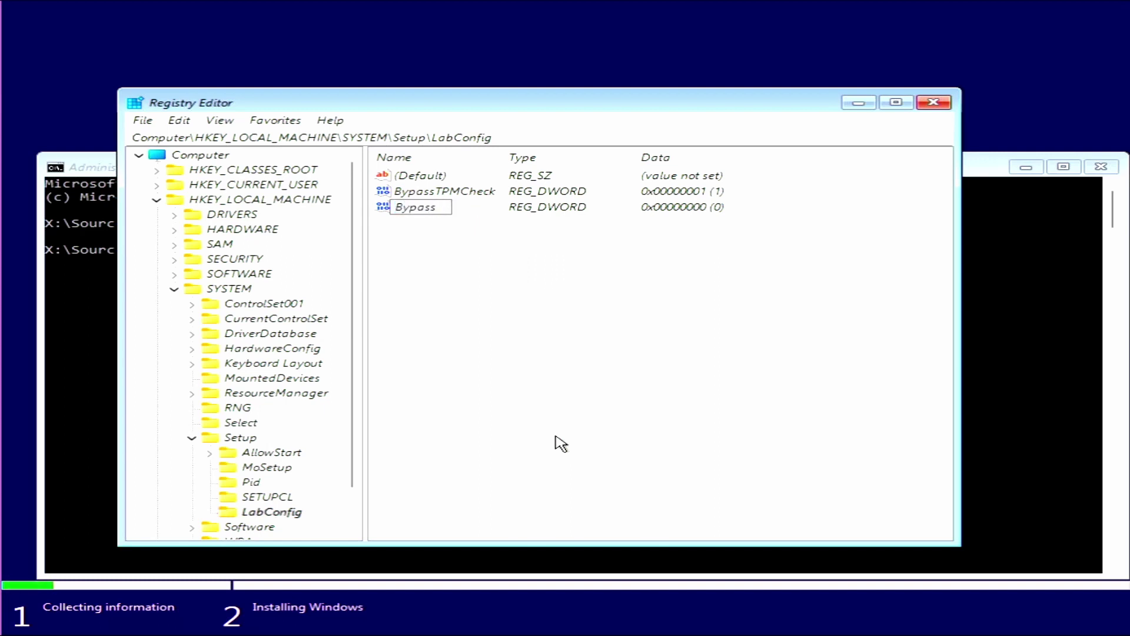
type("SecureBoot")
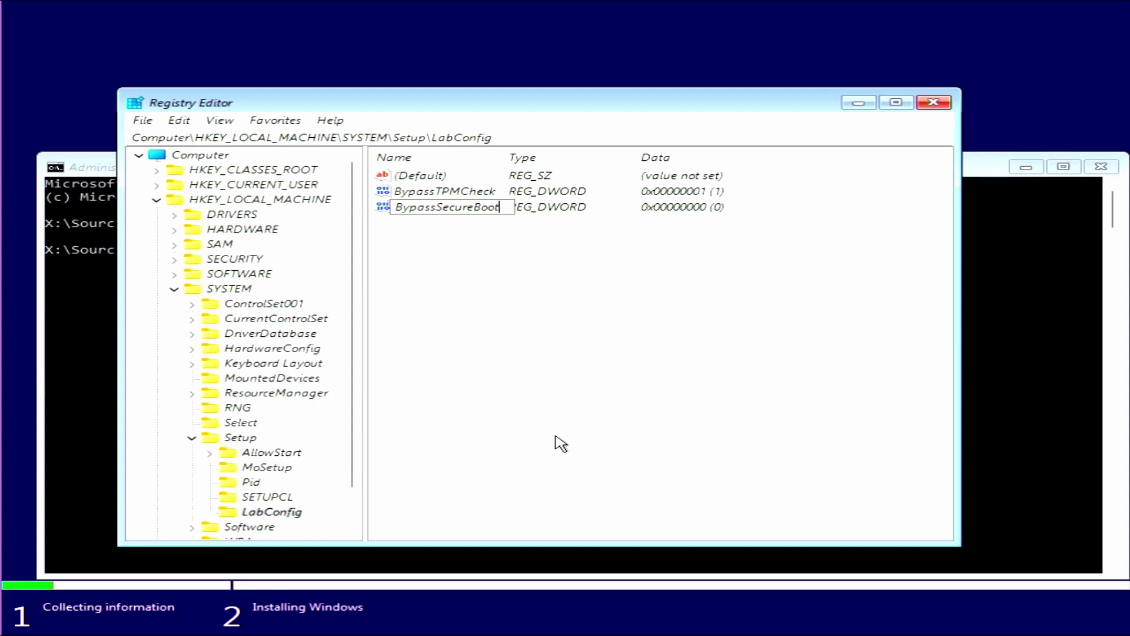
type("Check")
key("Return")
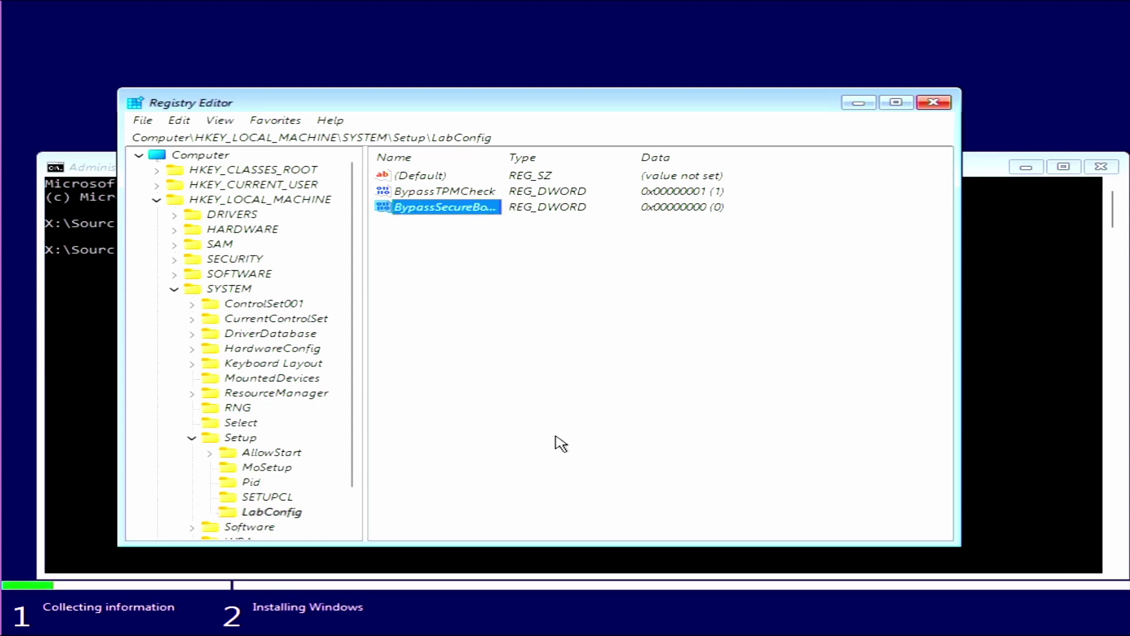
double_click(471, 217)
type("1")
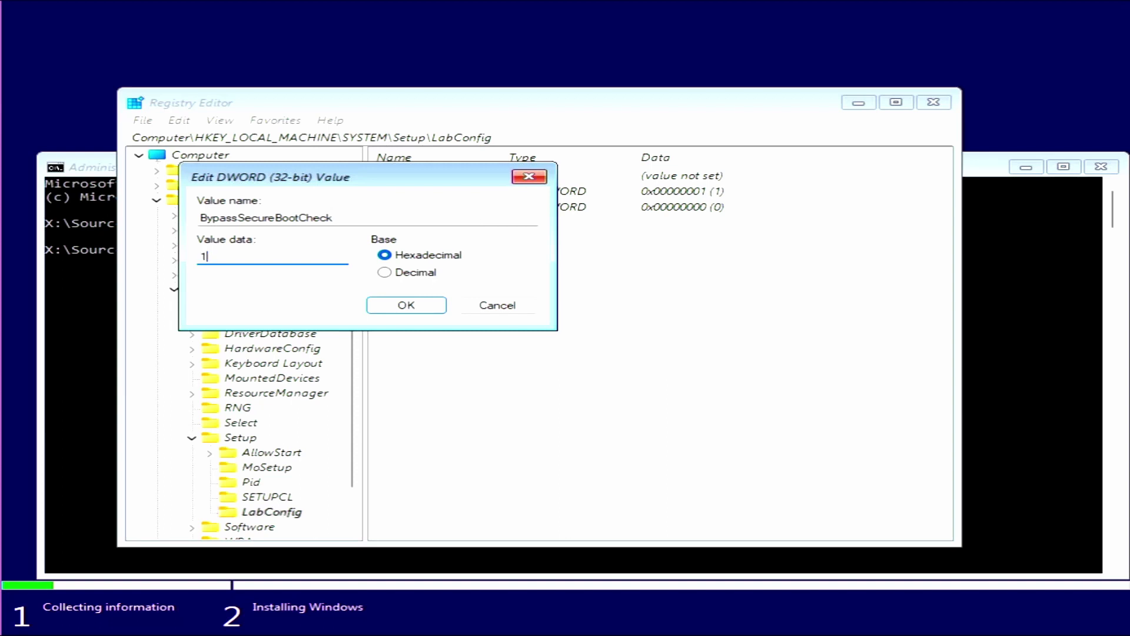
left_click(415, 312)
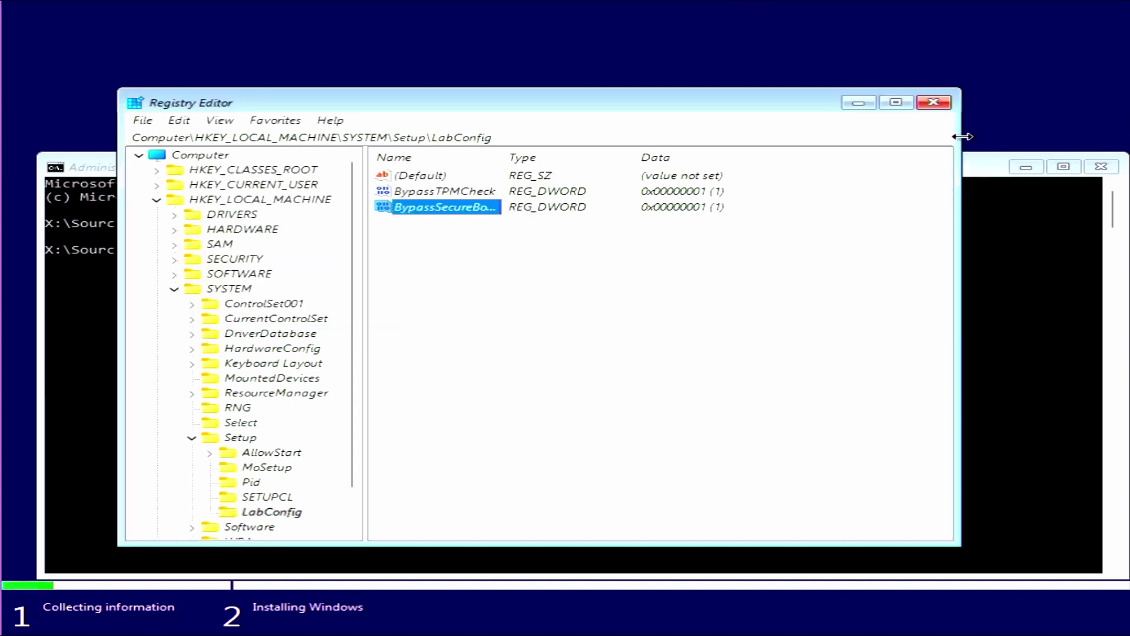
- Close Registry Editor and the command prompt, then show the Start menu on the Windows 11 desktop
left_click(934, 102)
left_click(1101, 167)
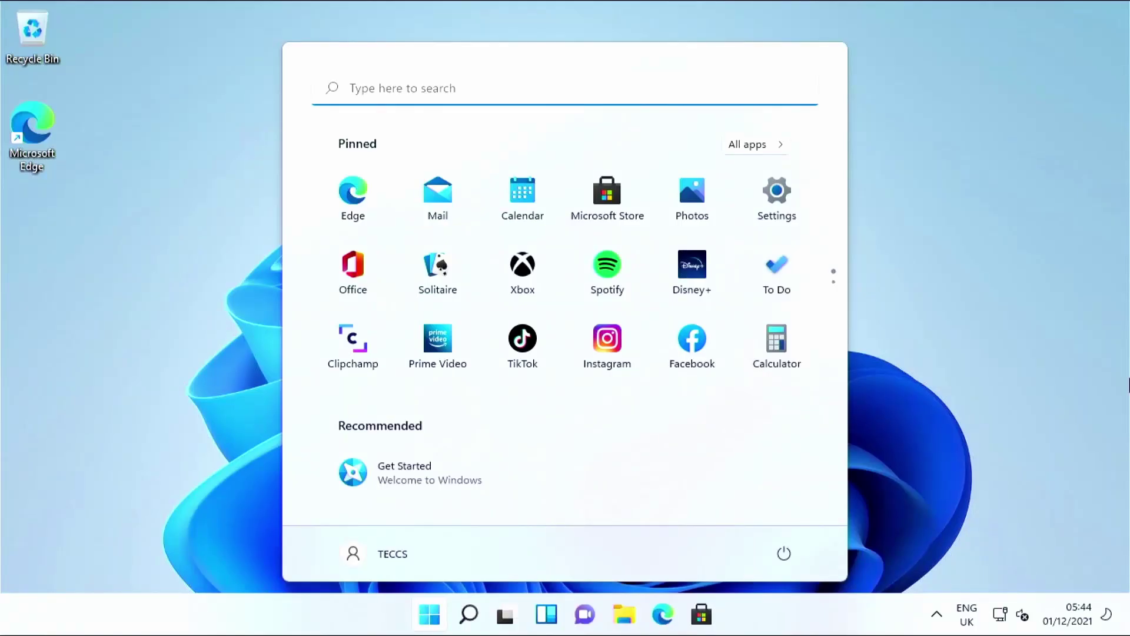
left_click(429, 615)
left_click(436, 626)
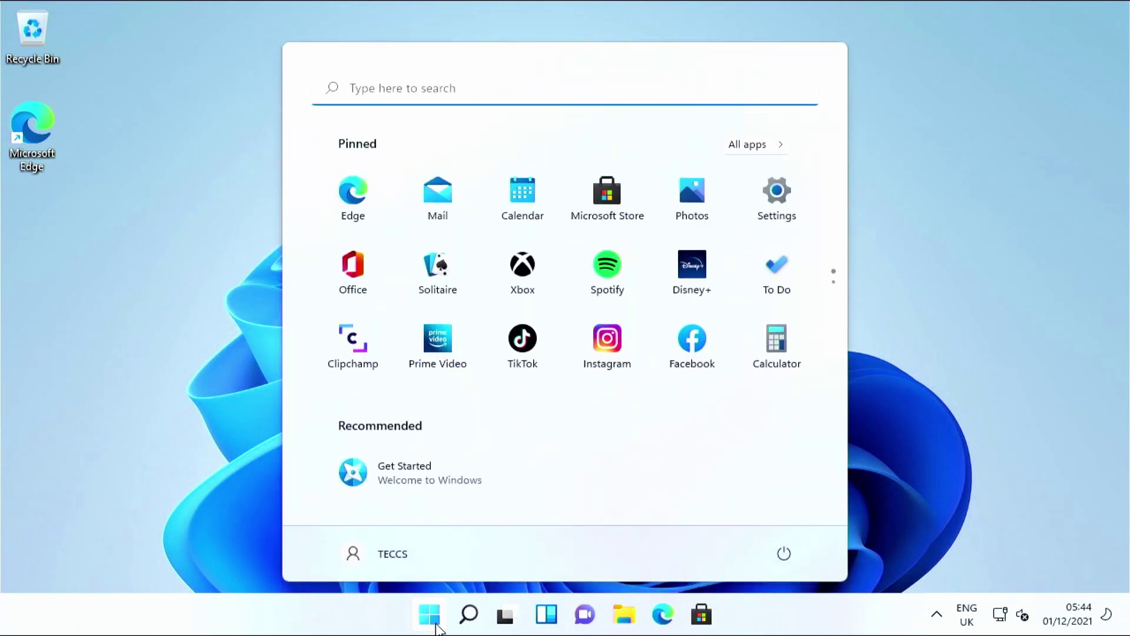